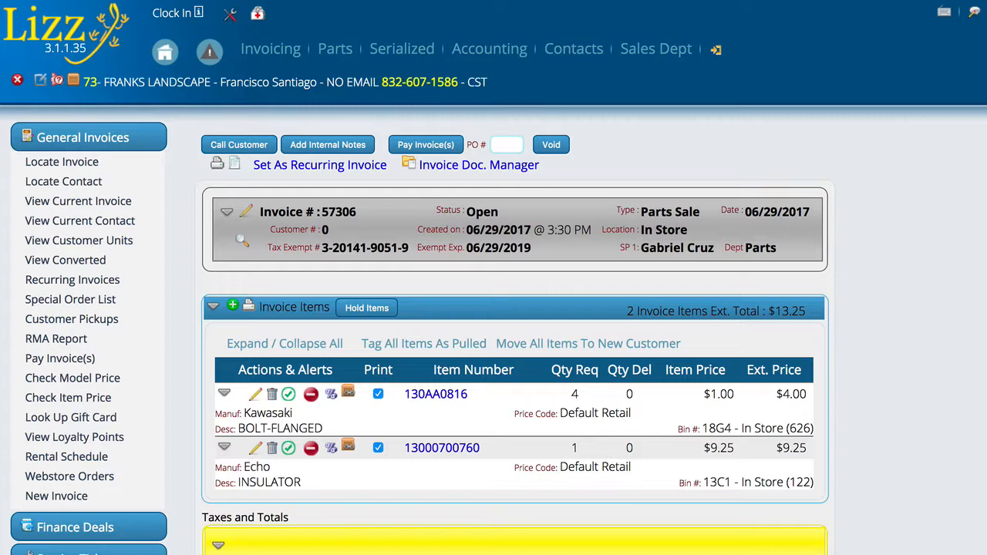
Step: Try to recalculate the invoice totals, check the current tax items, and close the totals editor
scroll(521, 384, down, 3)
click(521, 386)
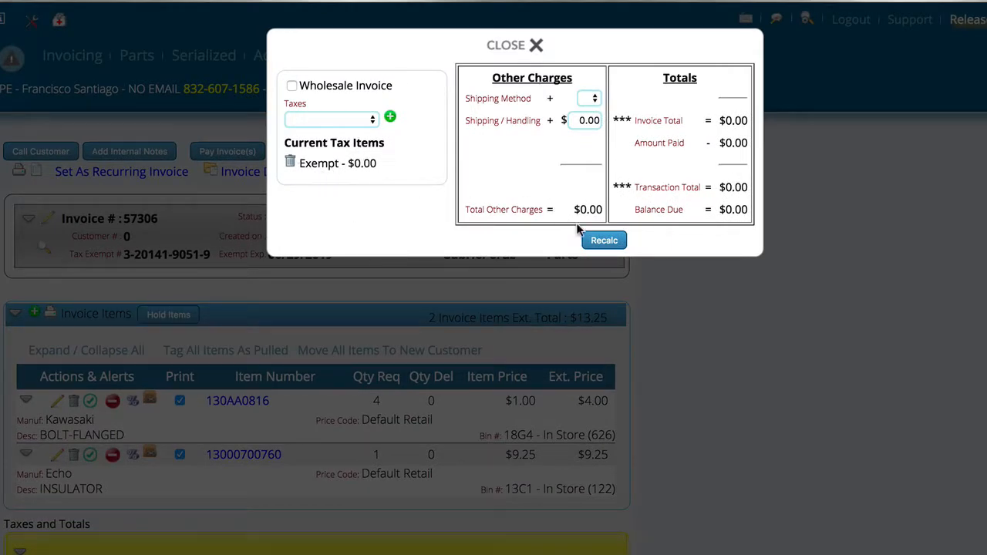
click(606, 241)
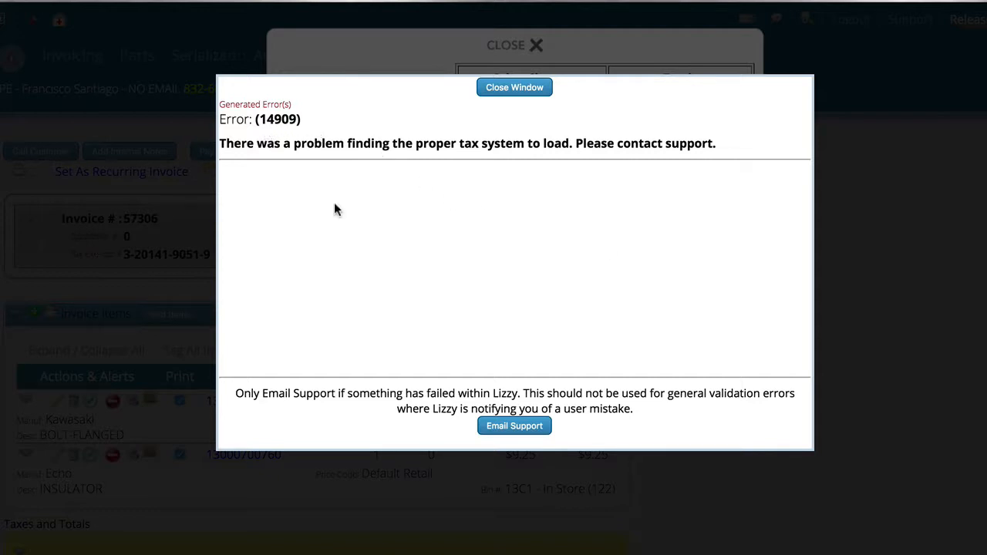
click(517, 88)
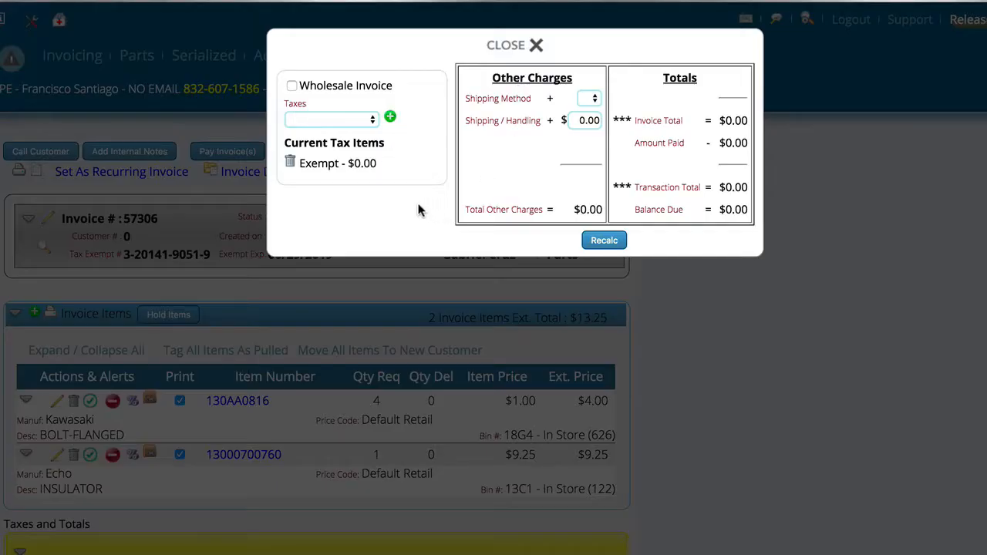
drag(300, 162, 339, 160)
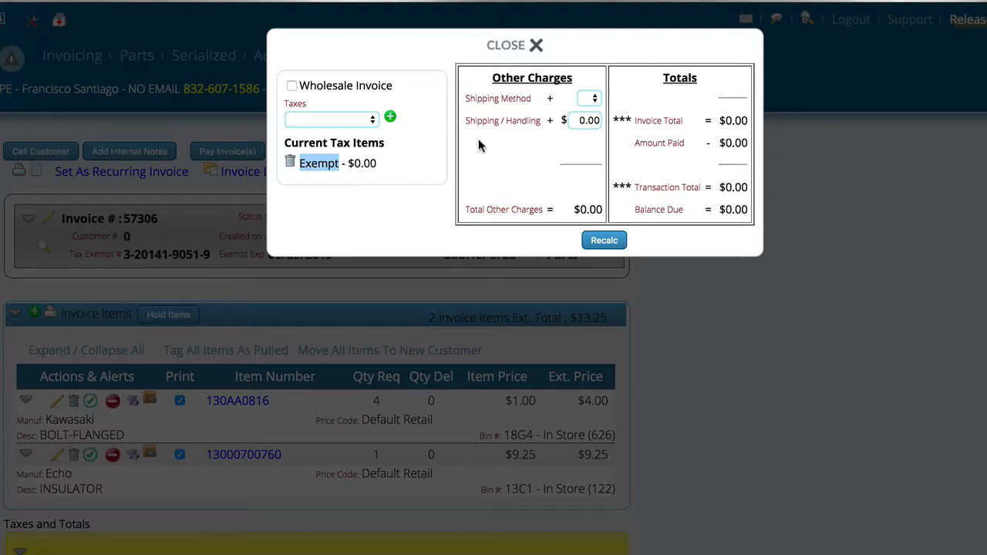
click(507, 48)
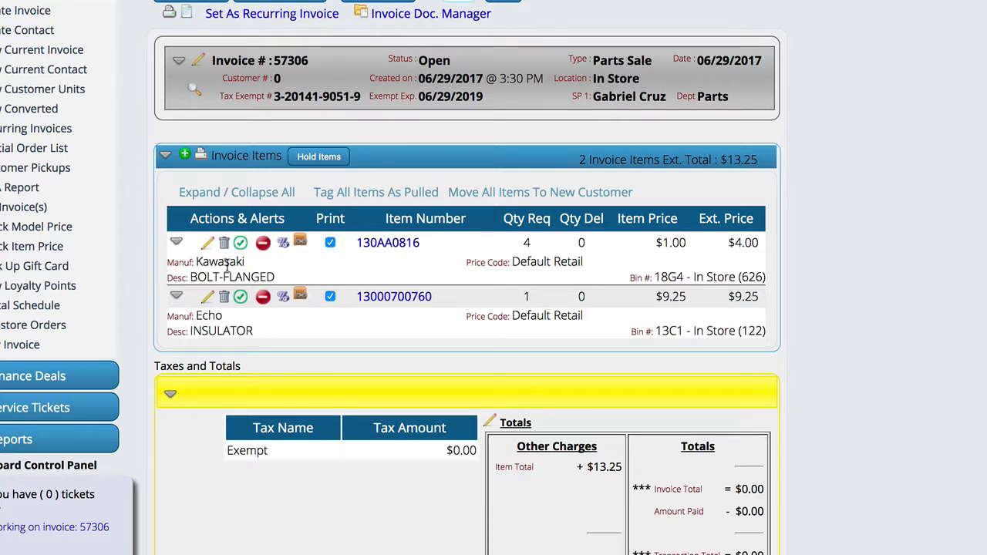
Step: Expand the details of invoice item 130AA0816 and check its excise taxes
click(177, 245)
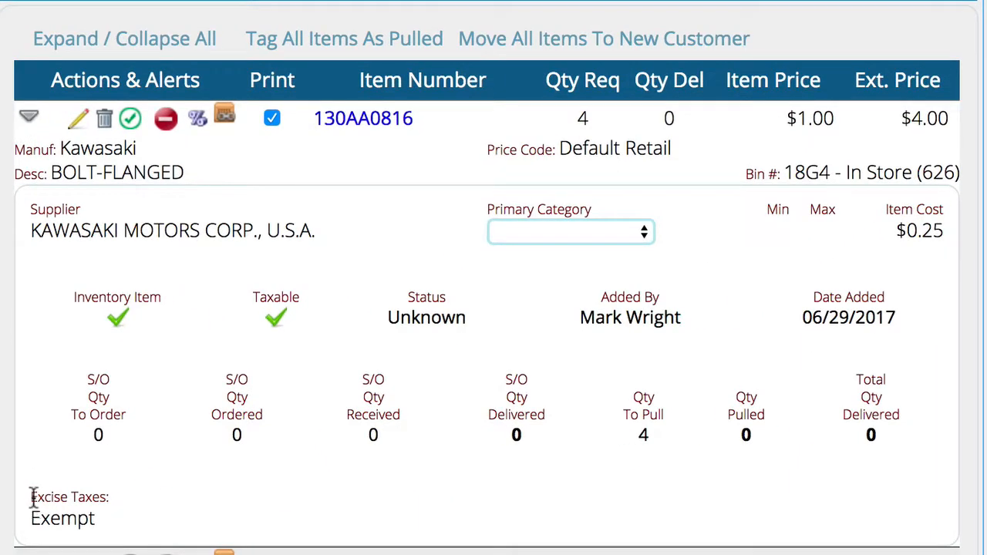
drag(31, 495, 99, 519)
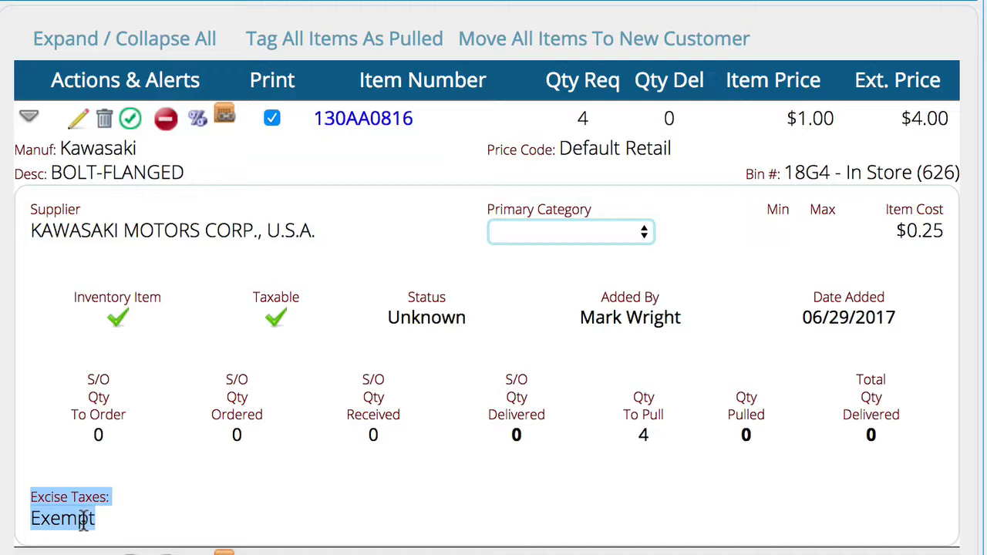
click(152, 511)
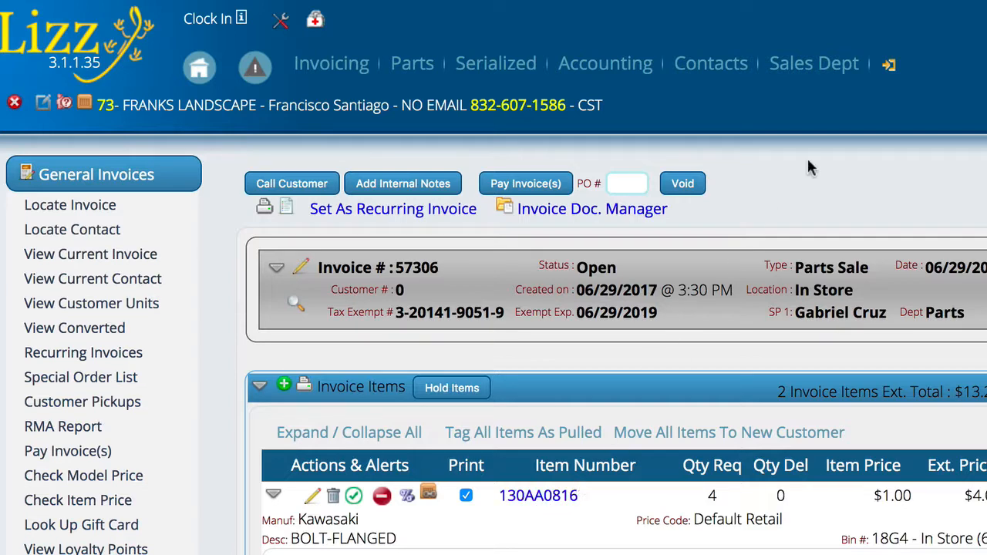
Step: Run the Items with Excise Tax report from the Parts Inventory reports and check the tax listed for item 130AA0816
mouse_move(886, 70)
click(935, 81)
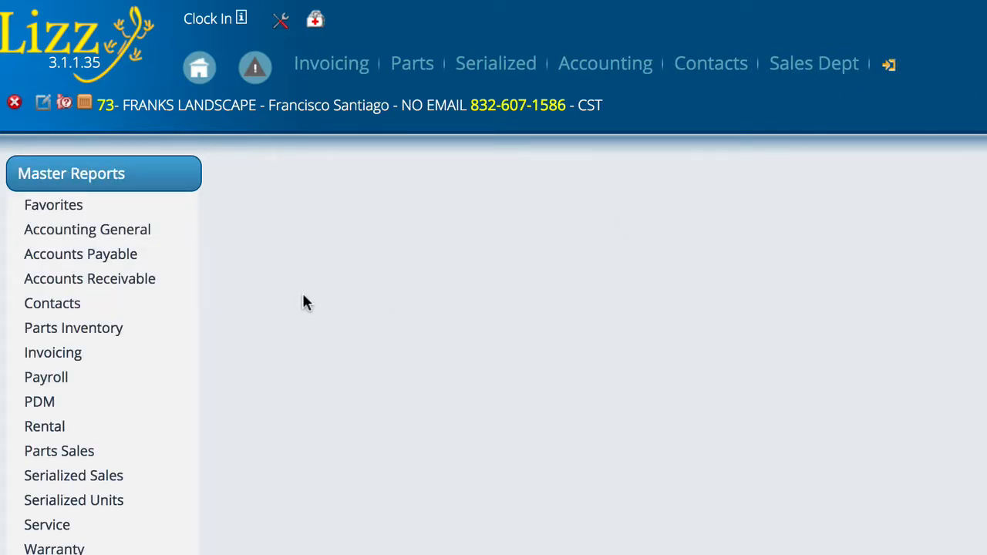
click(66, 328)
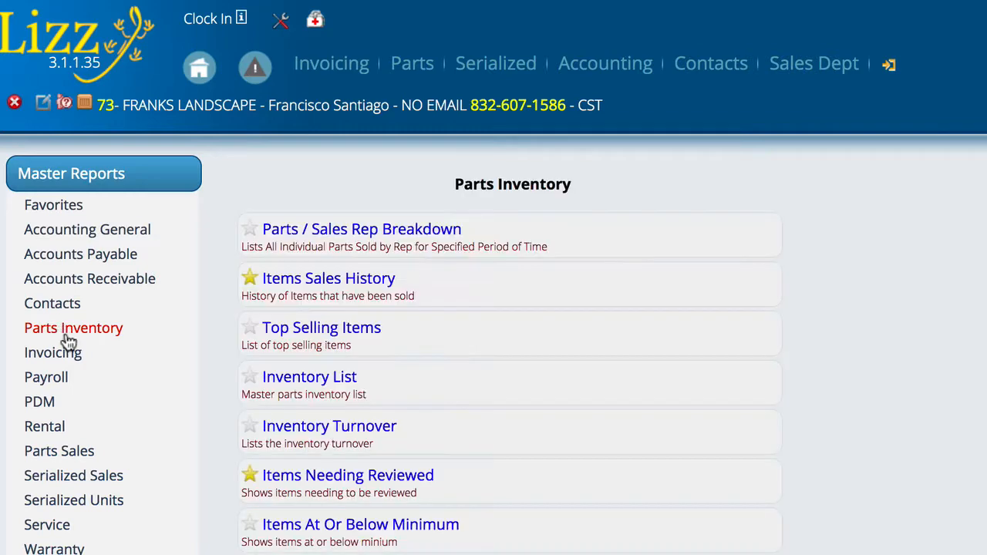
scroll(689, 496, down, 10)
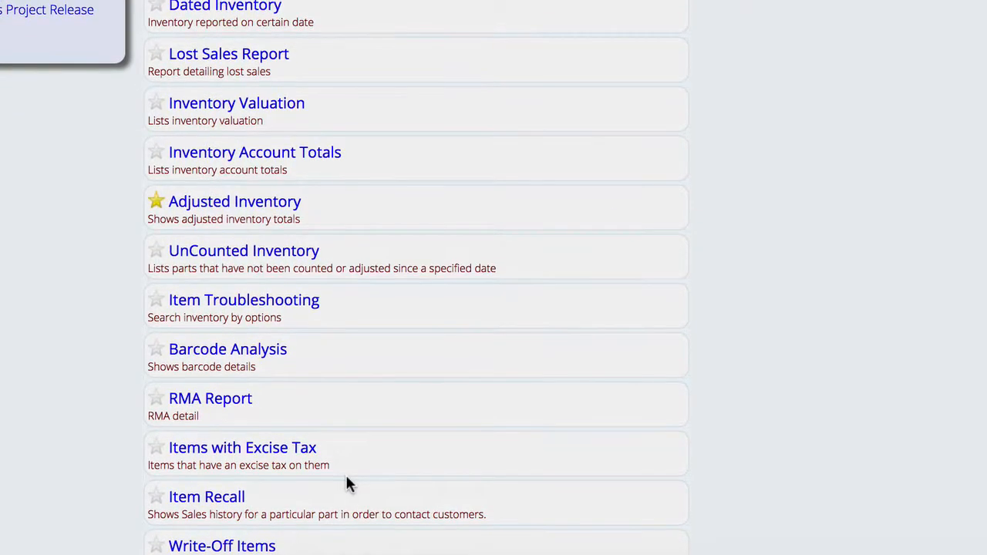
click(230, 457)
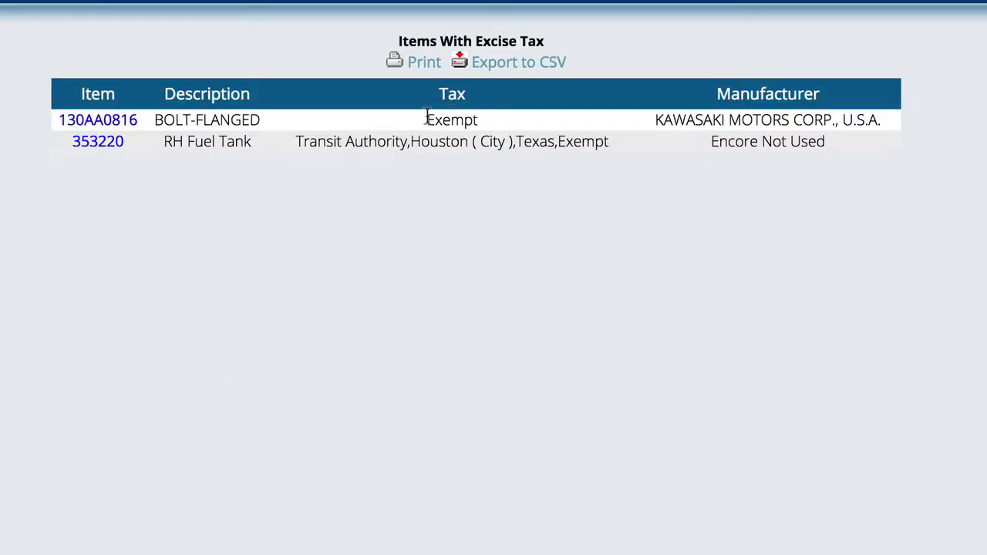
drag(427, 116, 507, 118)
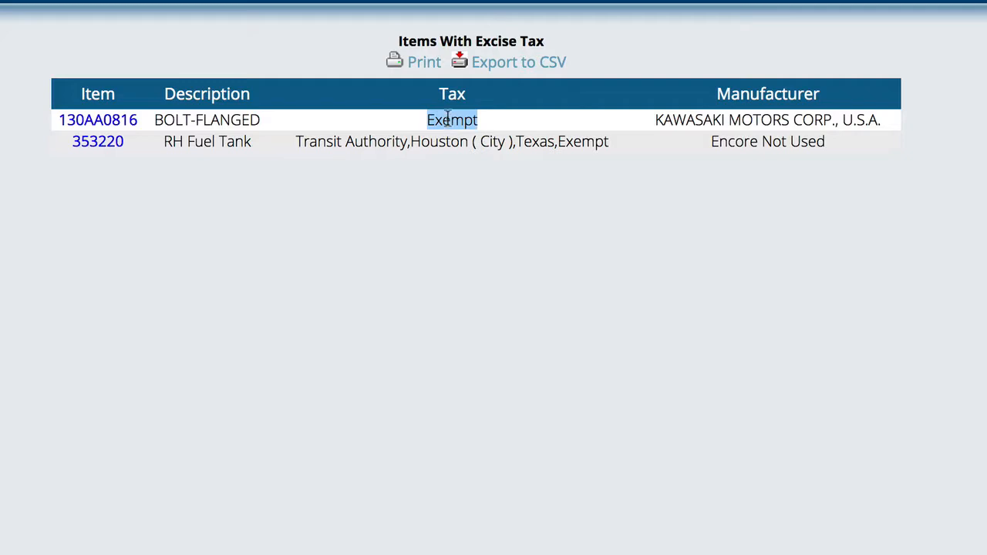
Step: Open the record of item 130AA0816 from the report and remove Exempt from its current item taxes
click(109, 122)
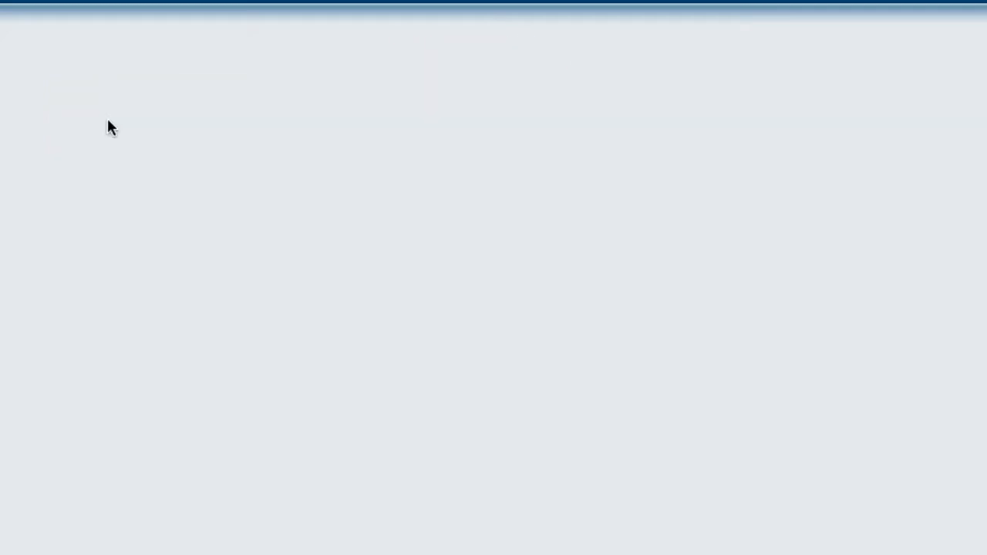
scroll(648, 350, down, 5)
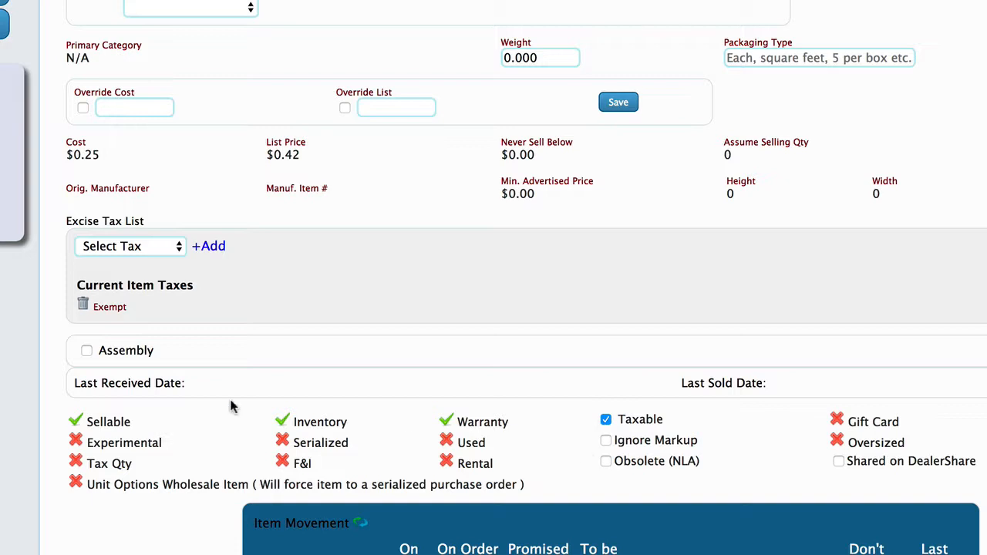
click(82, 305)
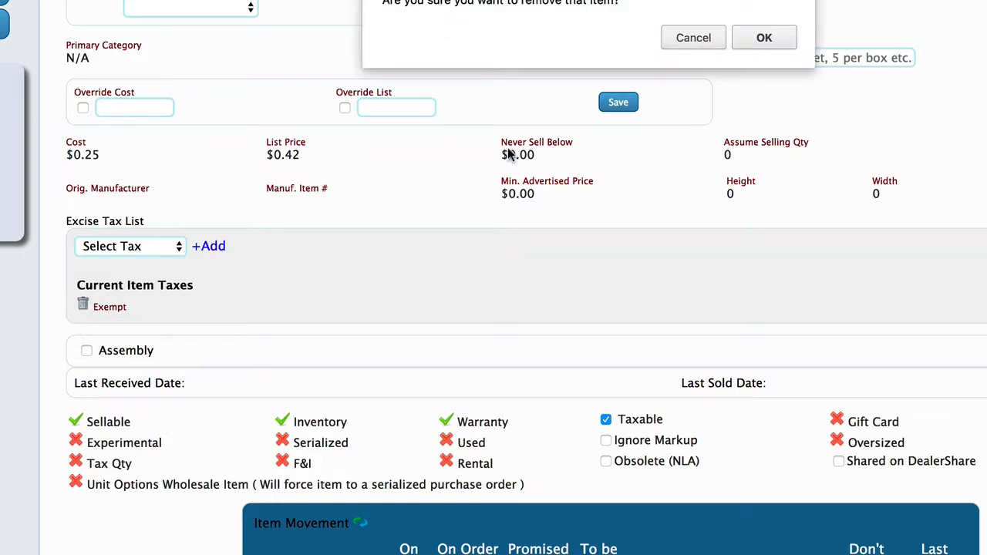
click(764, 37)
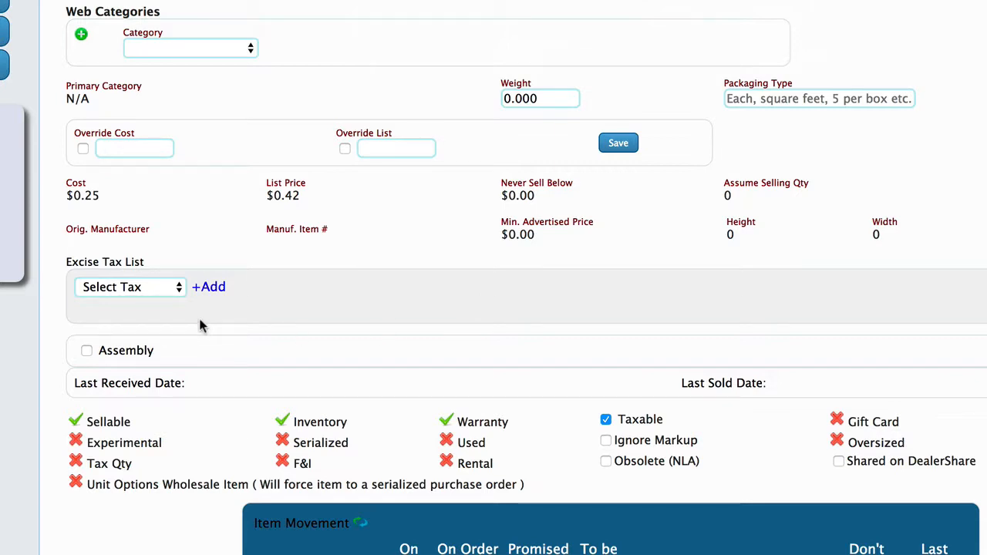
Step: Check which taxes the item's Excise Tax List offers for selection, without adding one
click(179, 288)
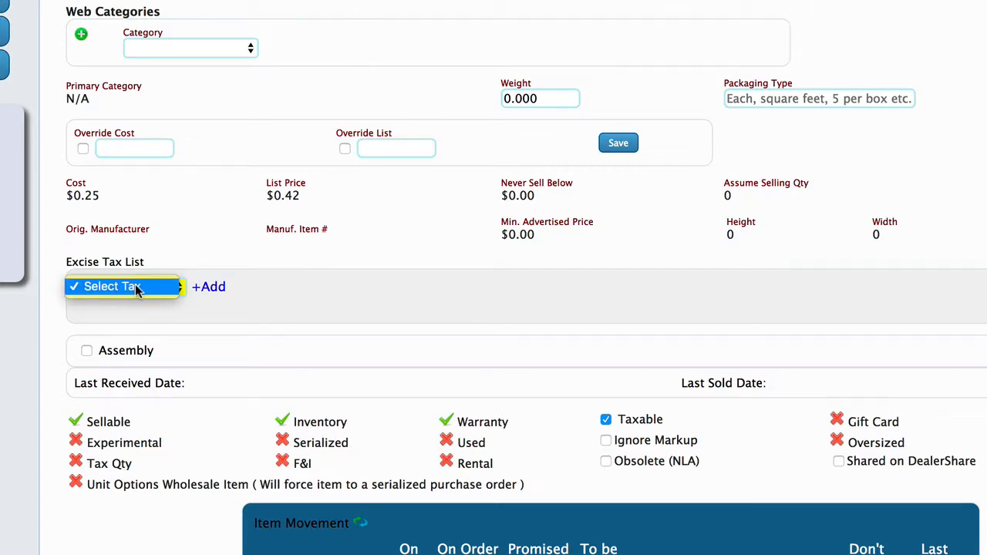
click(137, 287)
click(127, 292)
click(120, 286)
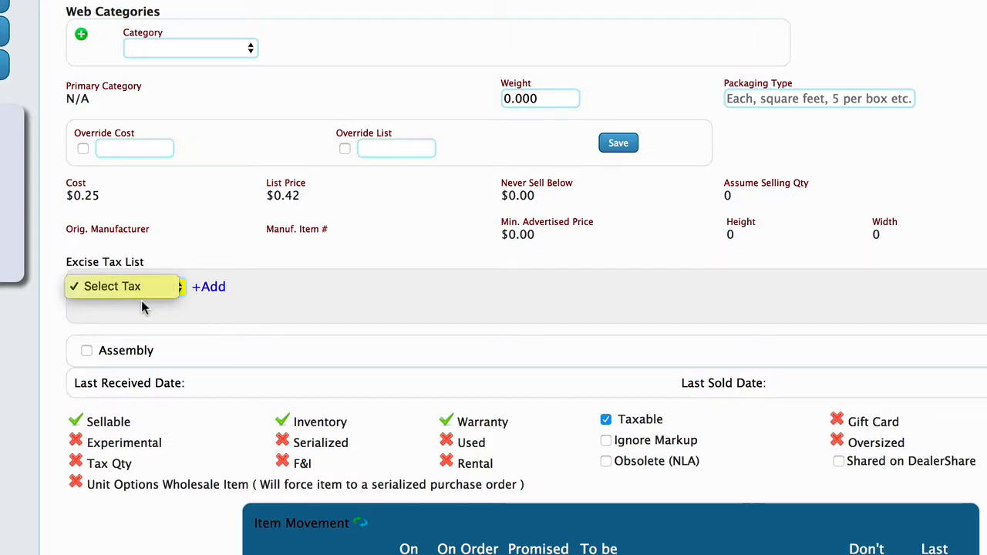
click(246, 311)
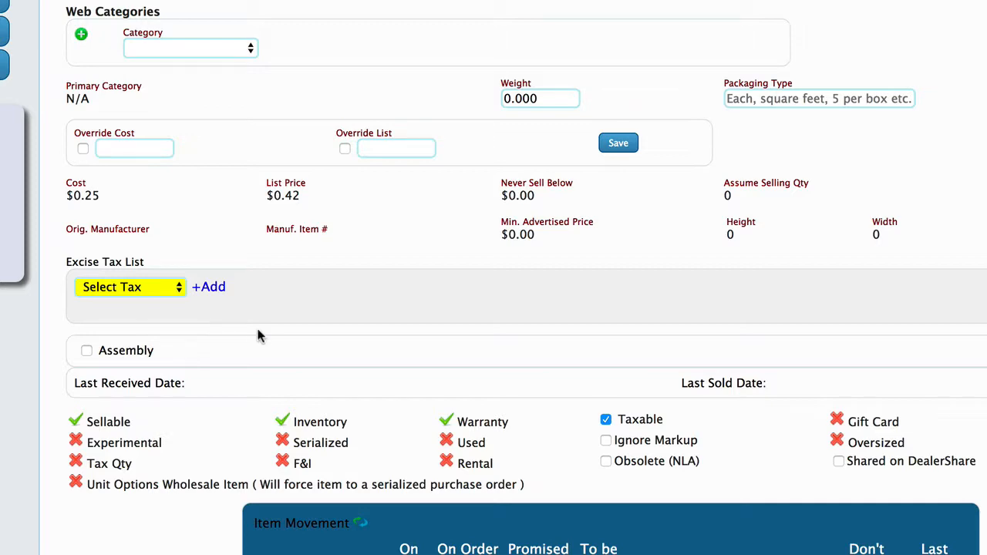
Step: Return to the current invoice and try recalculating its totals again, dismissing any error window
scroll(401, 273, up, 5)
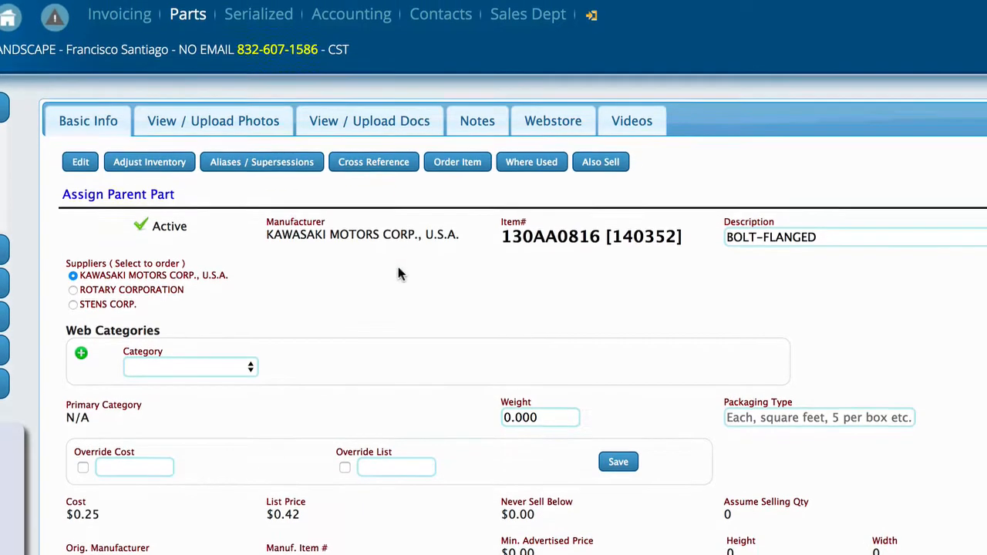
click(123, 8)
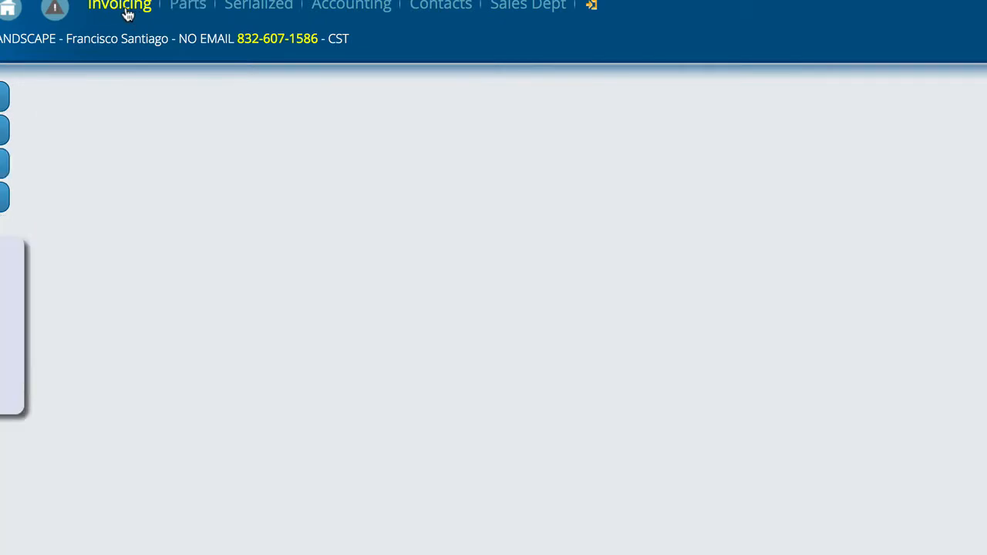
click(96, 216)
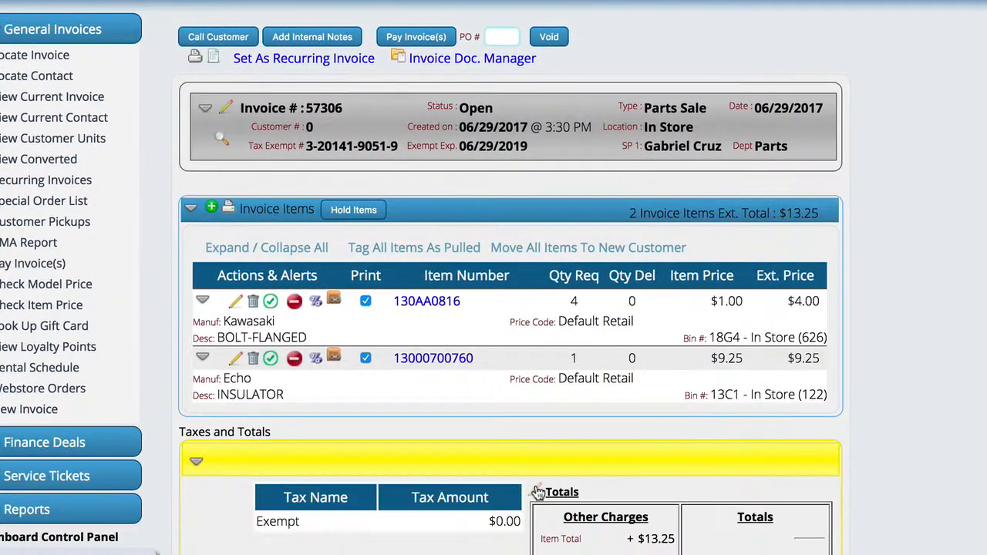
click(535, 491)
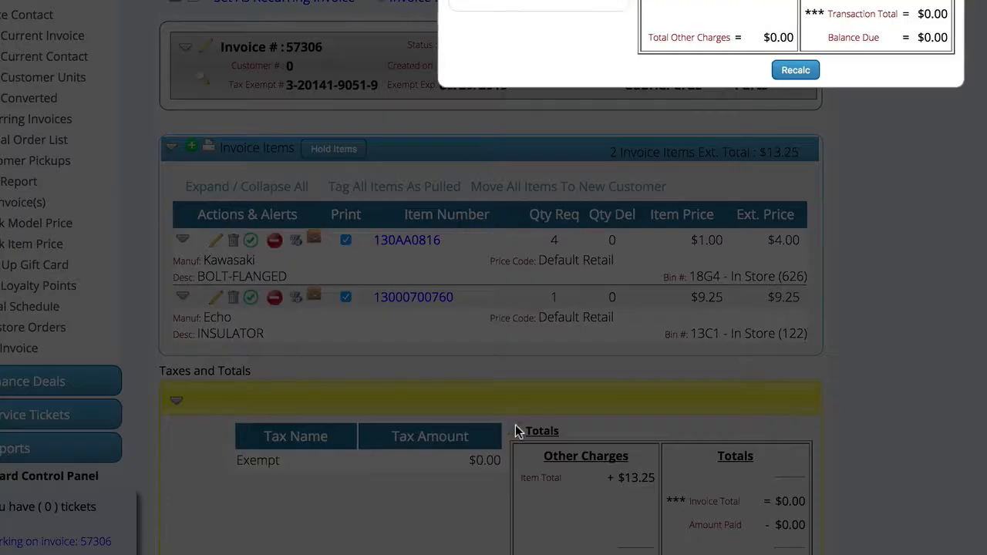
click(729, 247)
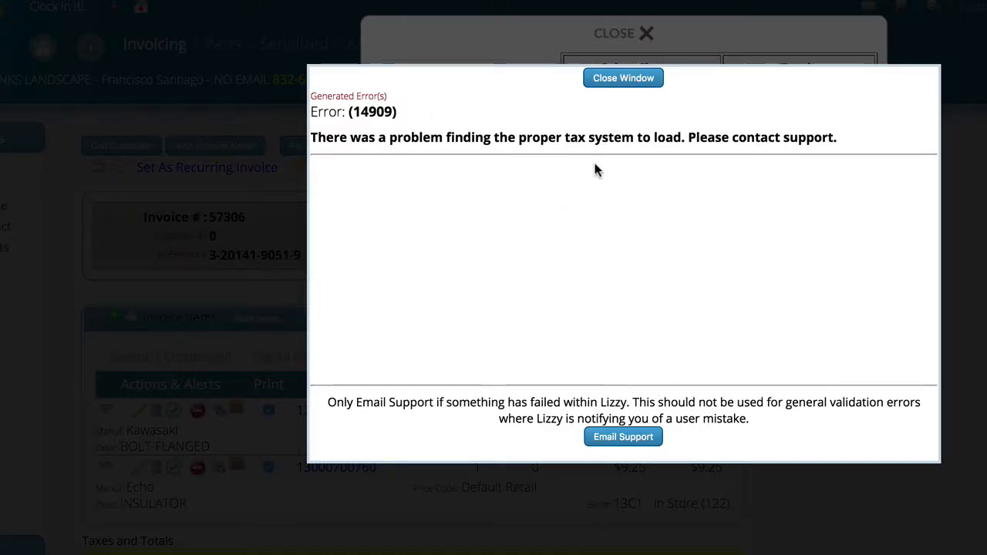
click(621, 80)
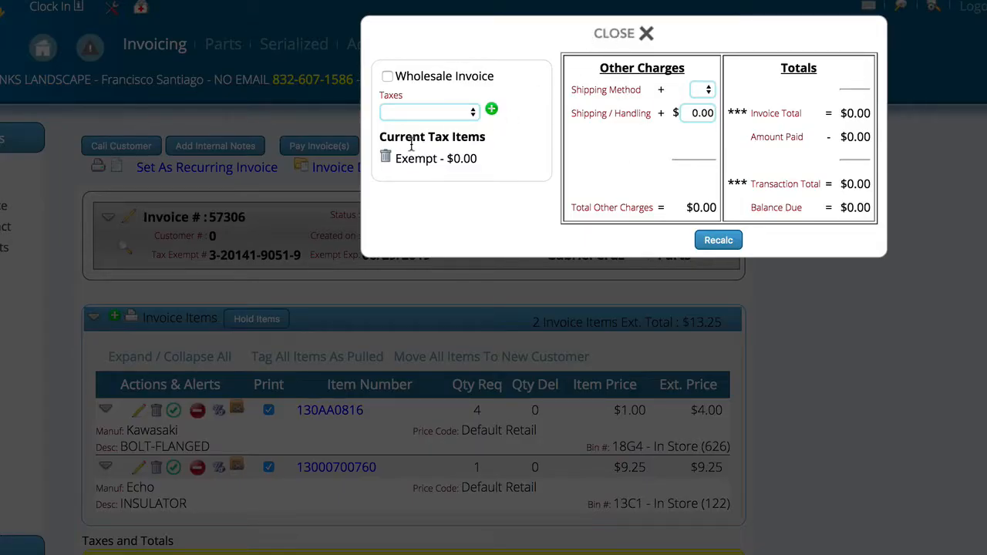
Step: Try to delete the Exempt tax from the invoice's current tax items, and close the totals editor
click(385, 156)
click(725, 75)
click(626, 77)
click(616, 35)
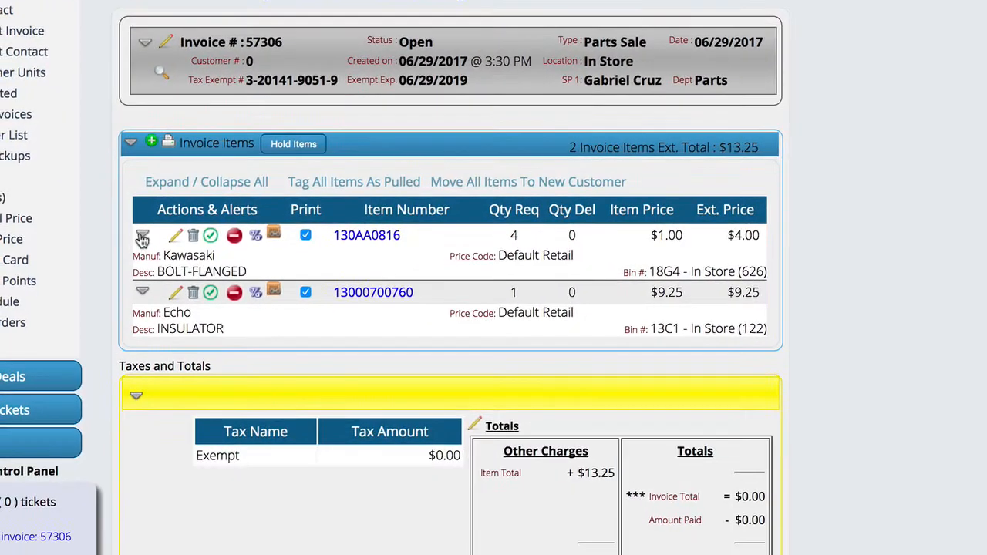
Step: Expand invoice item 130AA0816 to check its excise taxes, copy its item number, and view its line editor without saving changes
click(106, 409)
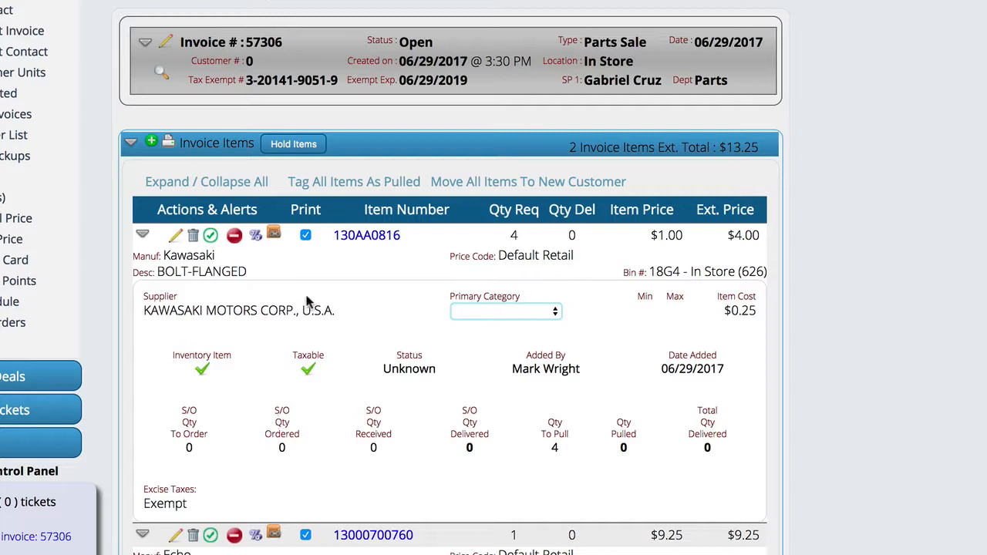
drag(404, 234, 337, 236)
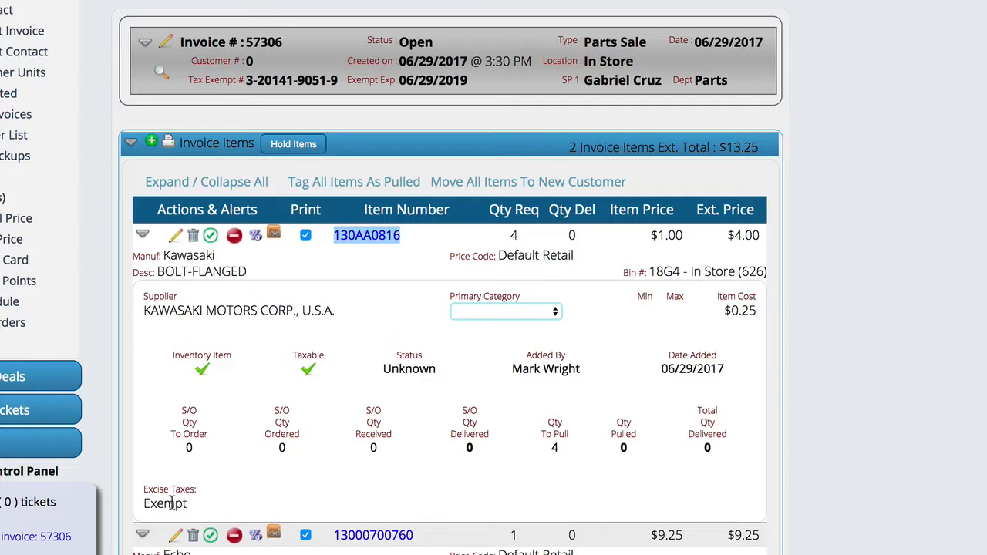
click(176, 237)
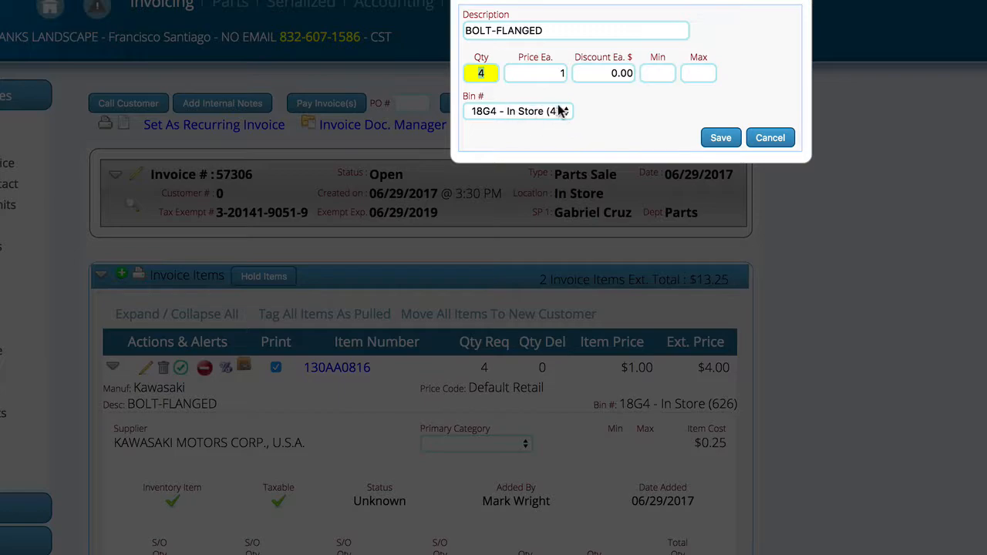
click(776, 140)
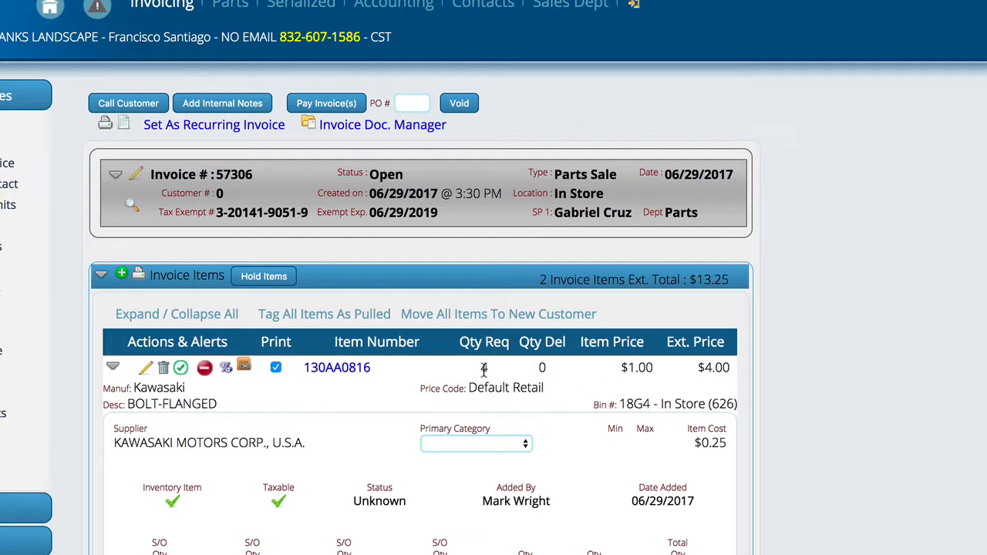
Step: Remove item 130AA0816 from the invoice
click(164, 371)
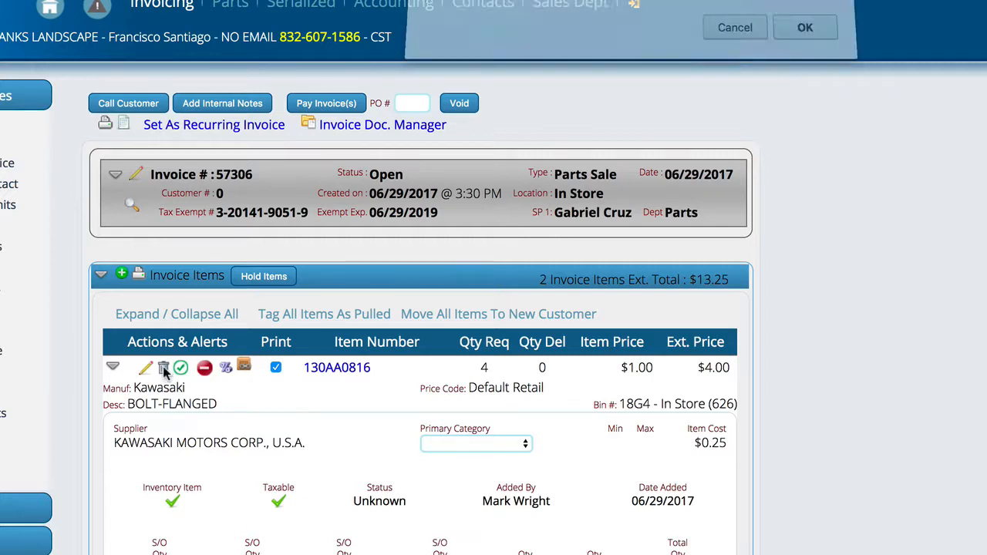
click(806, 37)
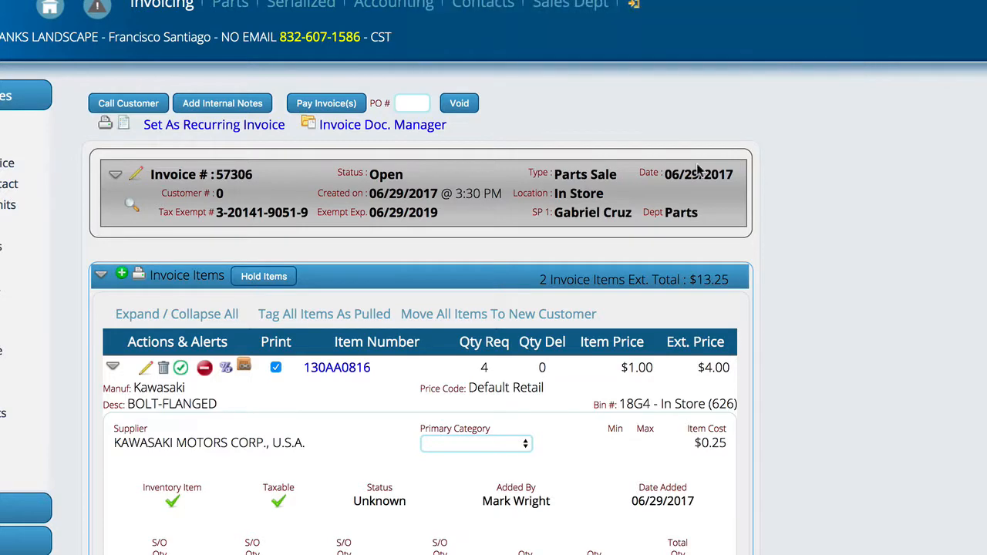
Step: Add four of part 130AA0816 from the 18G4 - In Store bin to the invoice, and check the new line's details for excise taxes
click(121, 274)
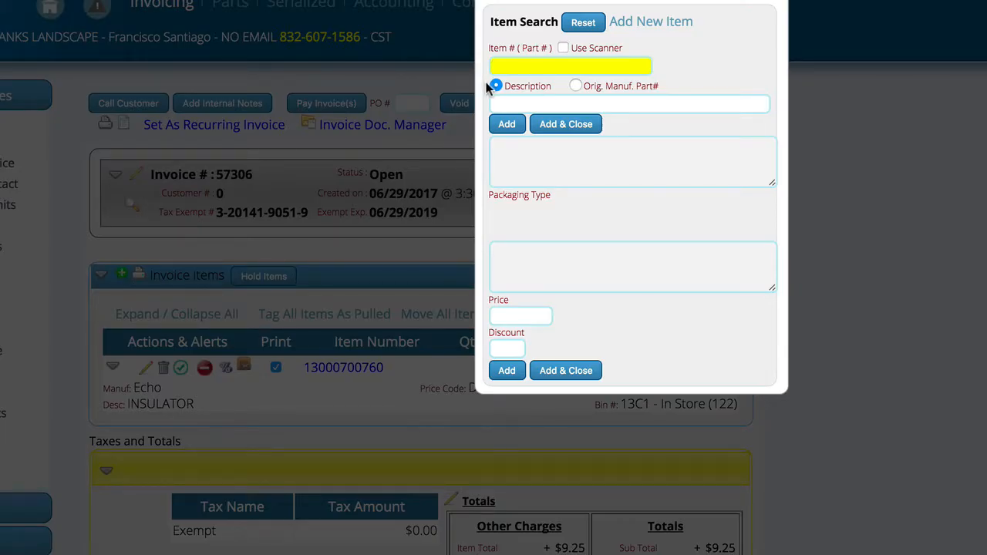
text(130AA0816)
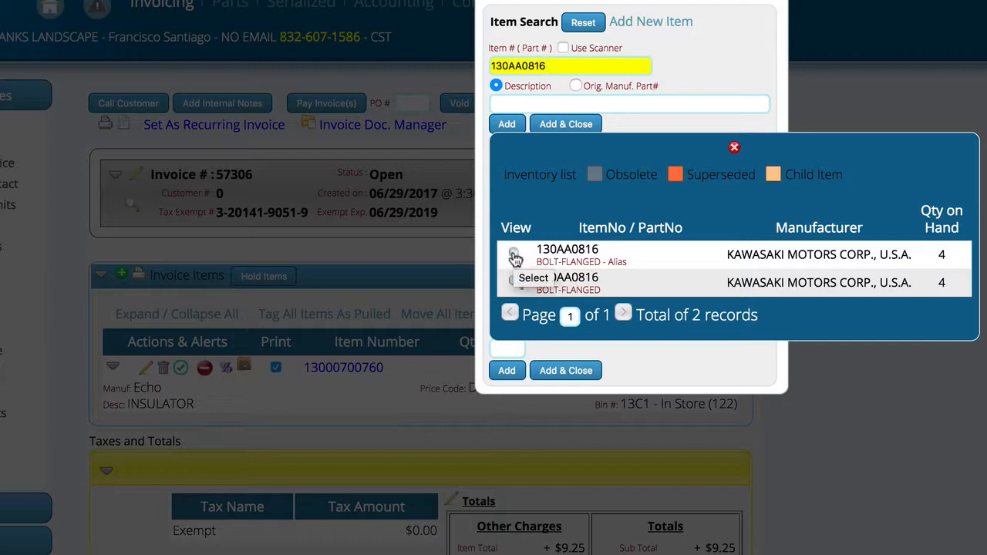
click(514, 257)
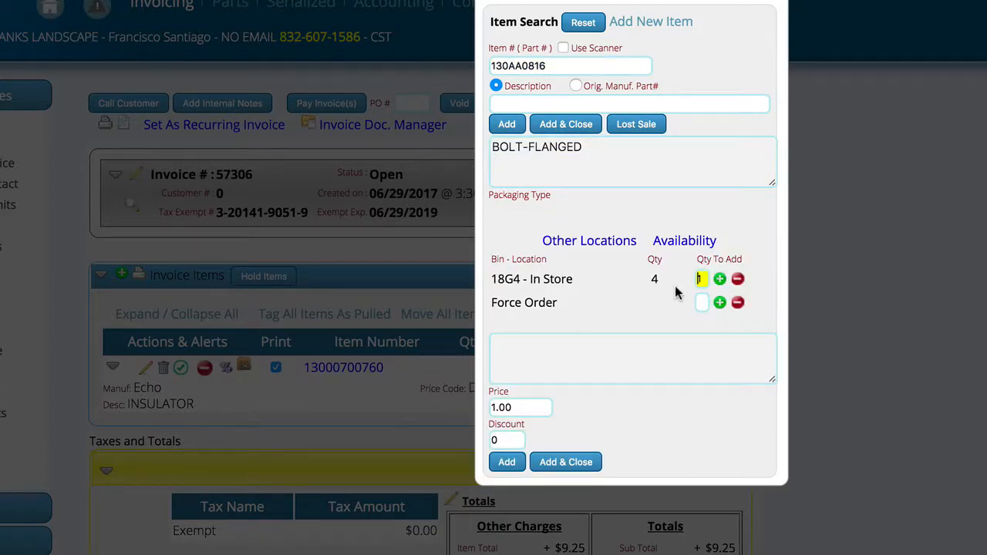
click(719, 280)
click(720, 279)
click(562, 462)
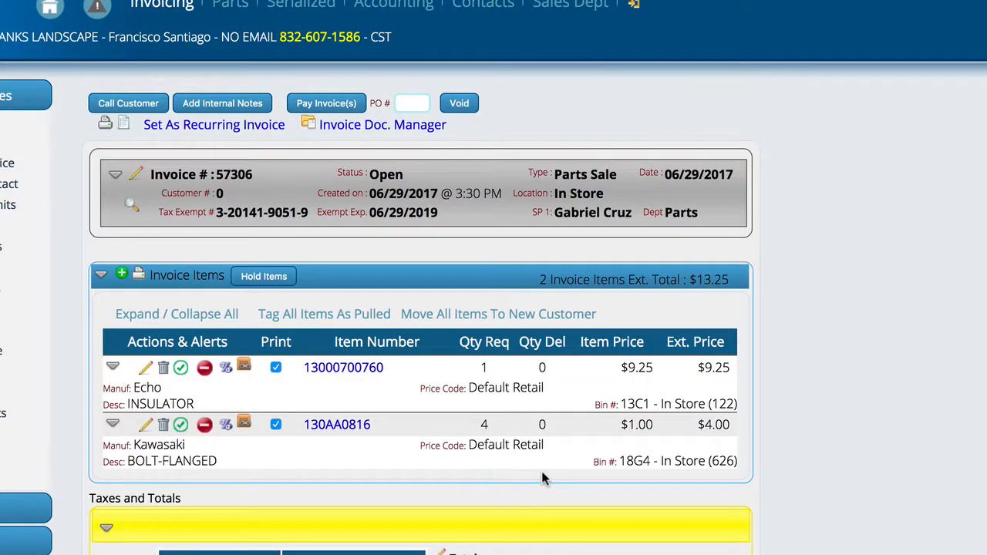
click(113, 424)
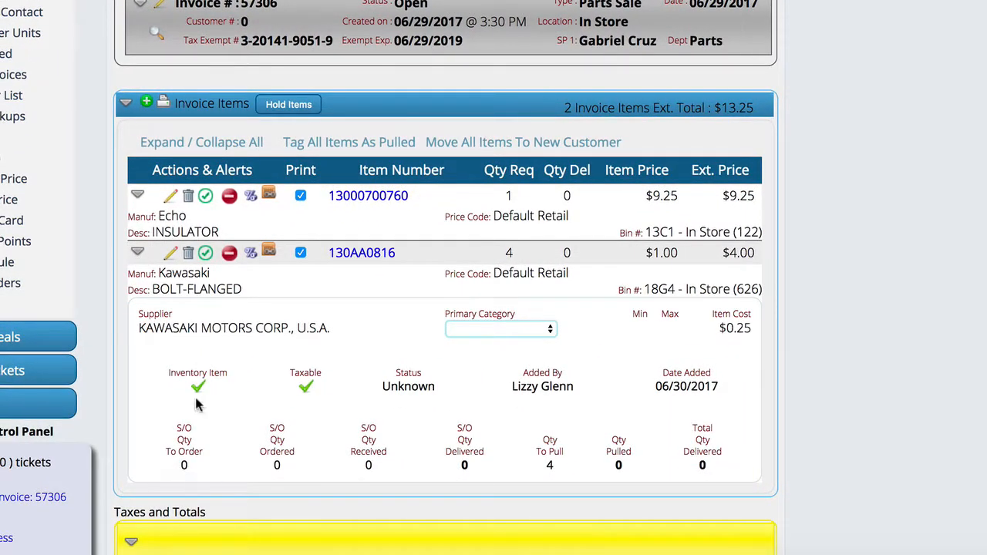
click(138, 255)
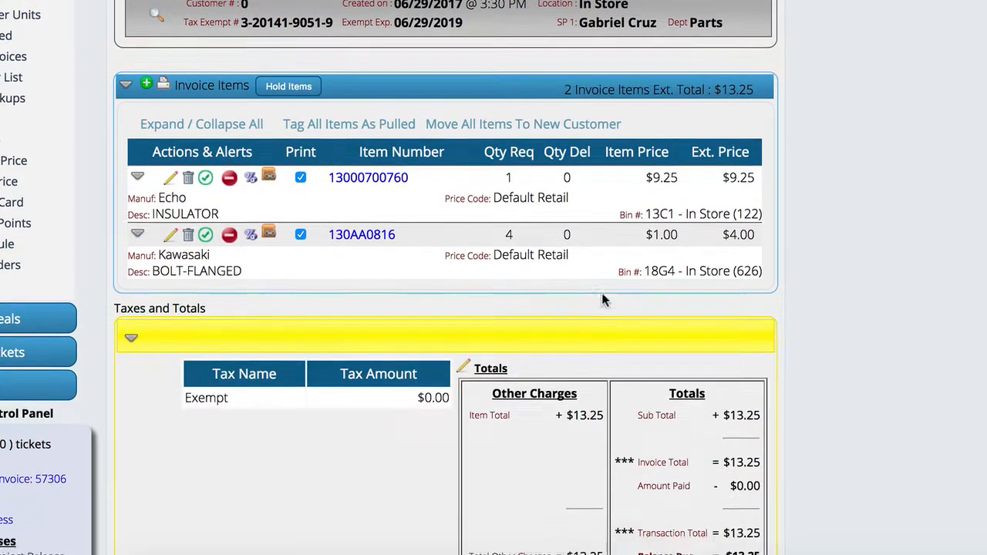
Step: Recalculate the invoice's totals in the totals editor and close the editor
scroll(606, 298, down, 5)
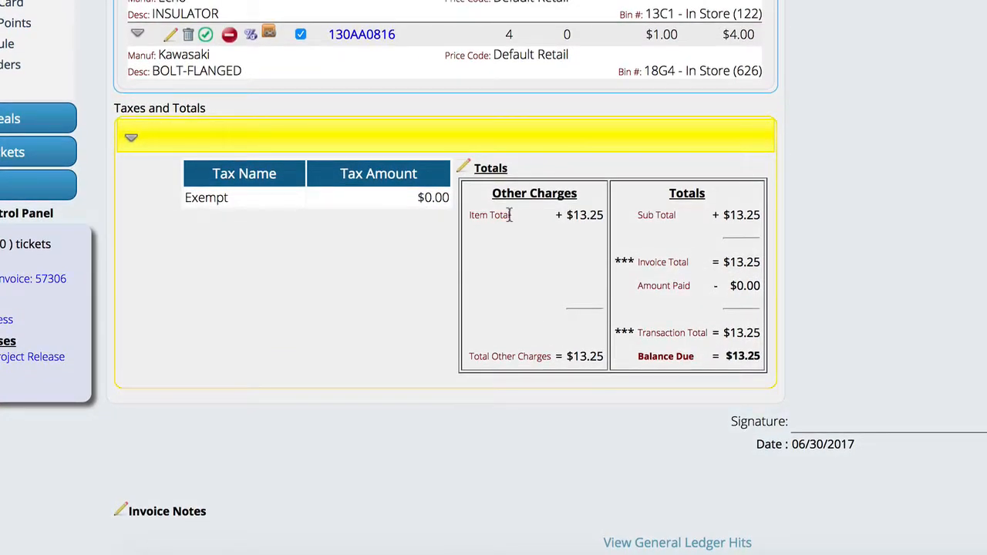
click(463, 168)
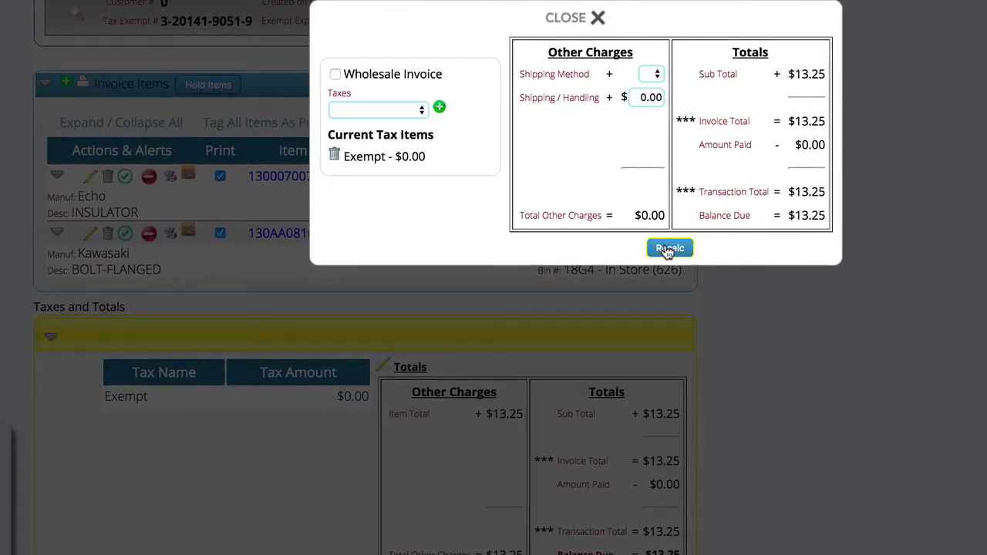
click(566, 19)
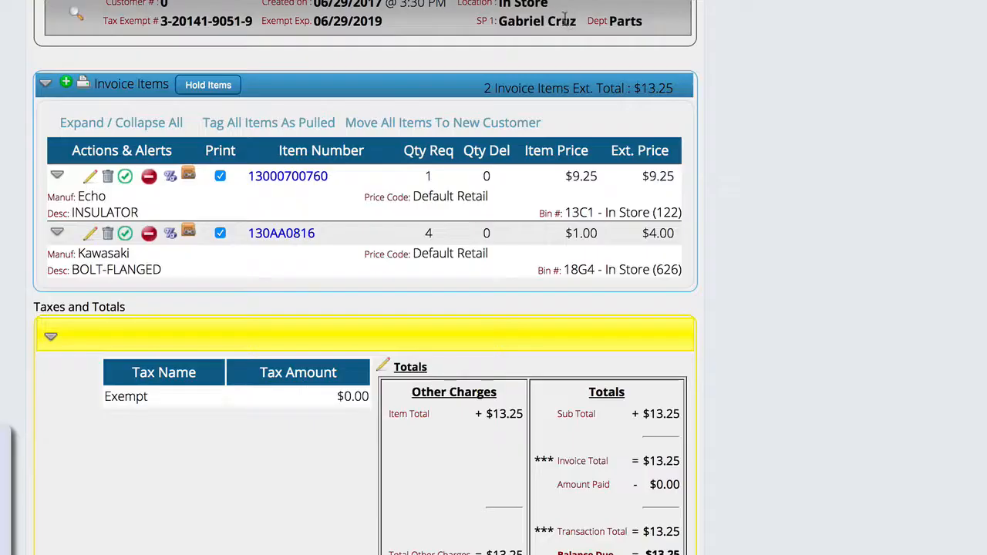